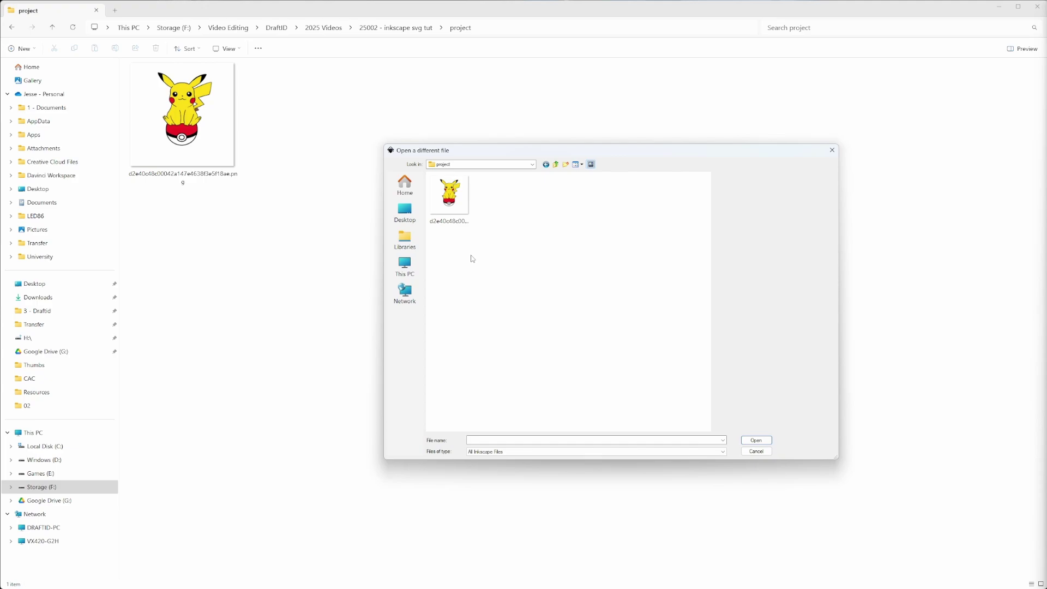
Open the Pikachu PNG from the project folder as an embedded image, with DPI from file and rendering mode None (auto).
left_click(450, 194)
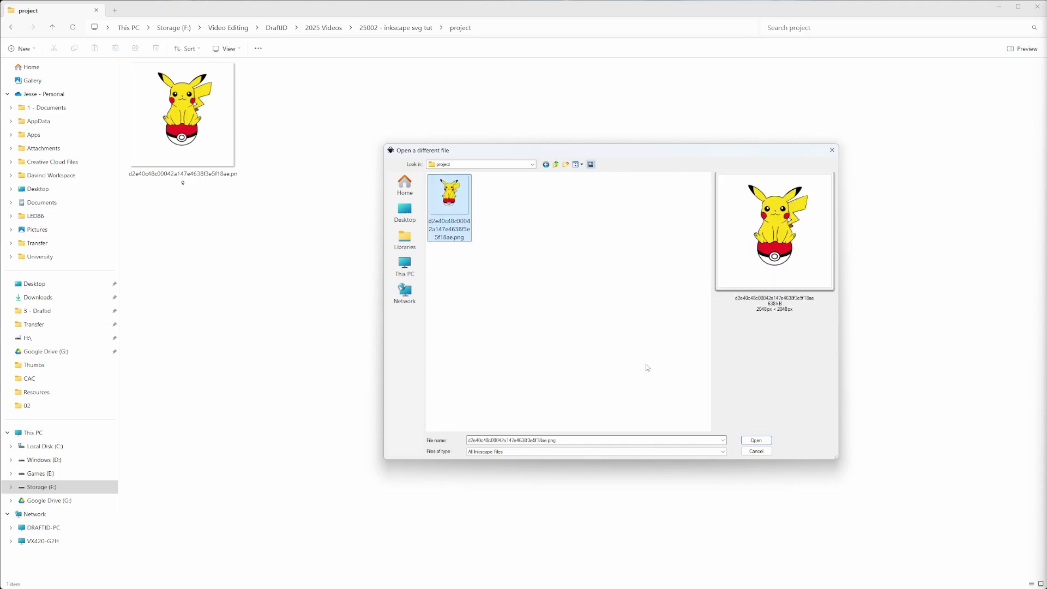
left_click(756, 440)
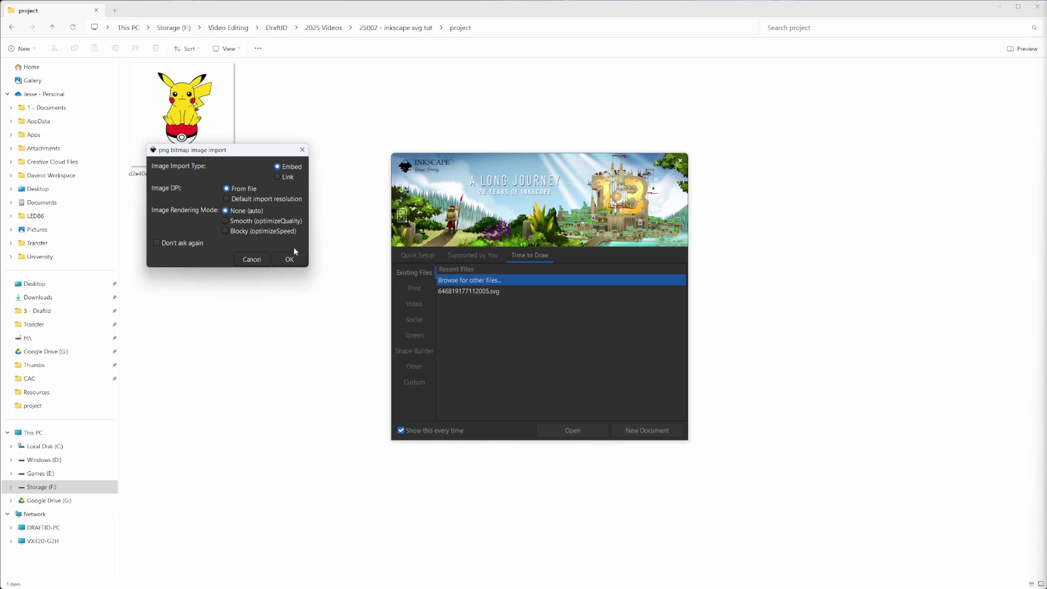
left_click(289, 260)
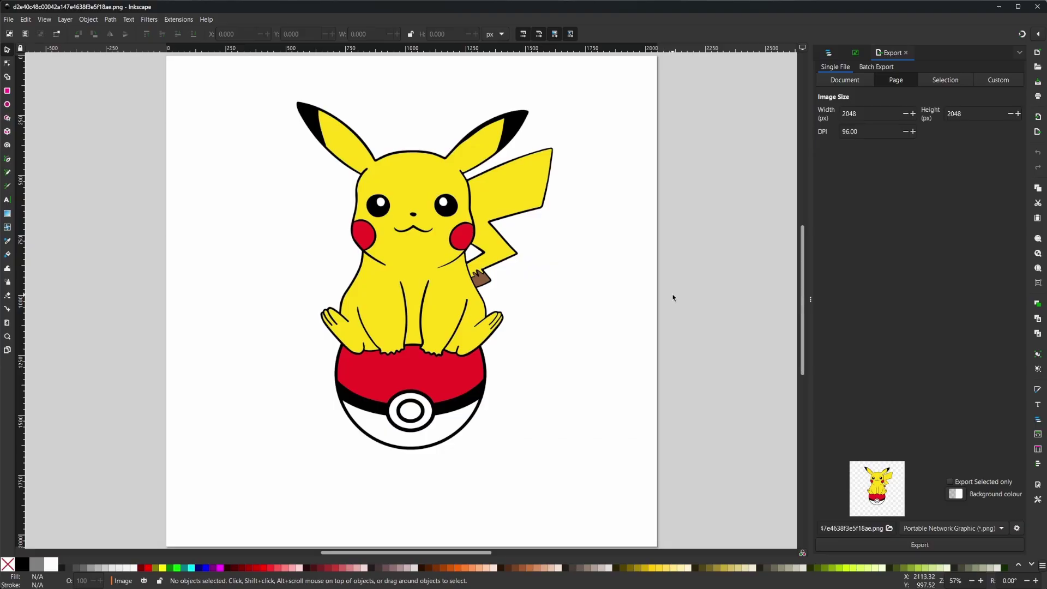
Trace the Pikachu image into a path using a single-scan brightness cutoff with a threshold of 0.338.
left_click(455, 273)
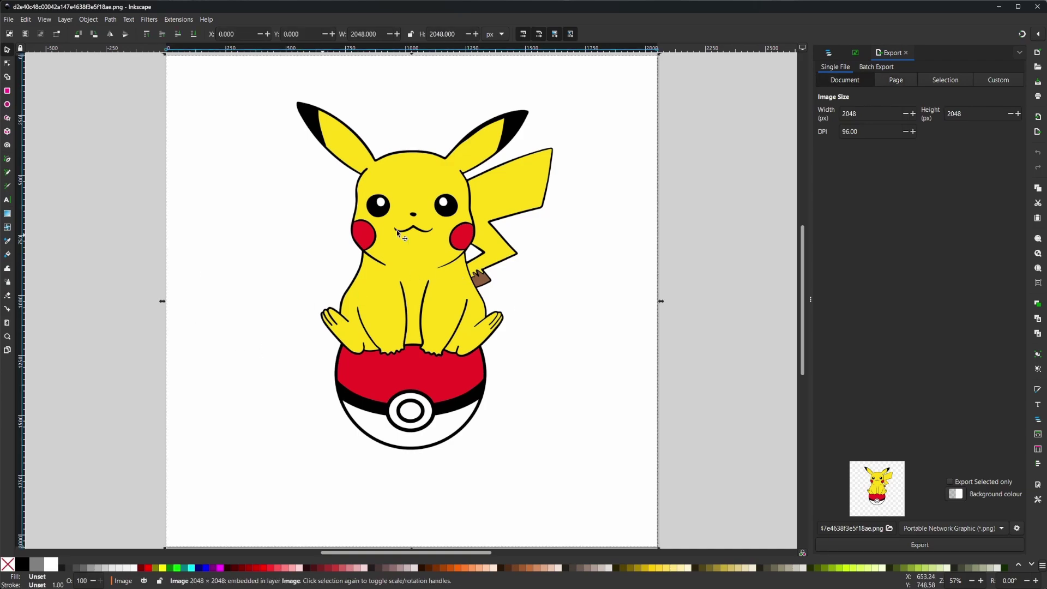
right_click(442, 297)
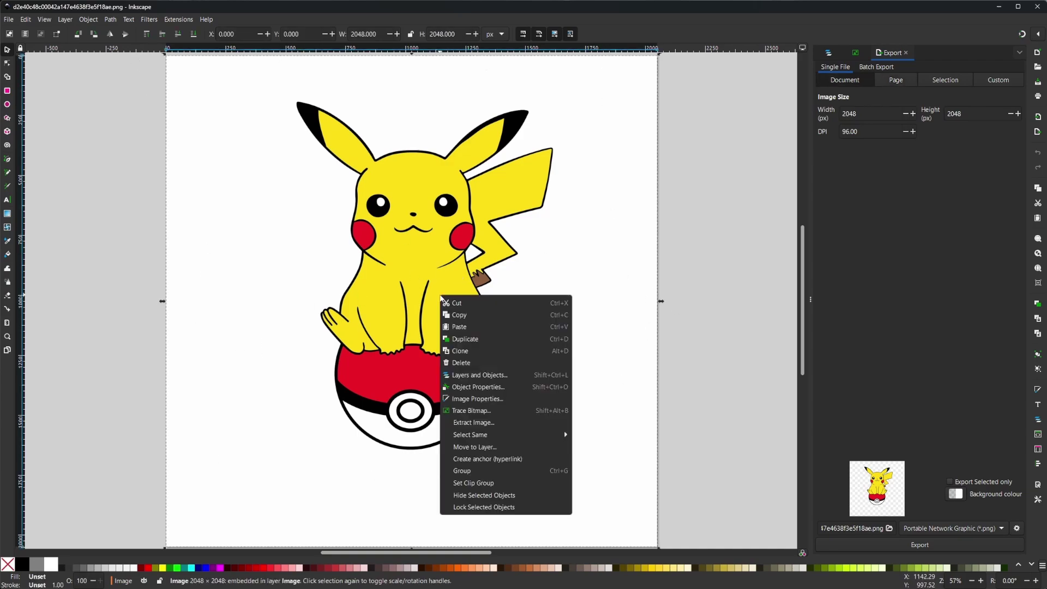
left_click(482, 411)
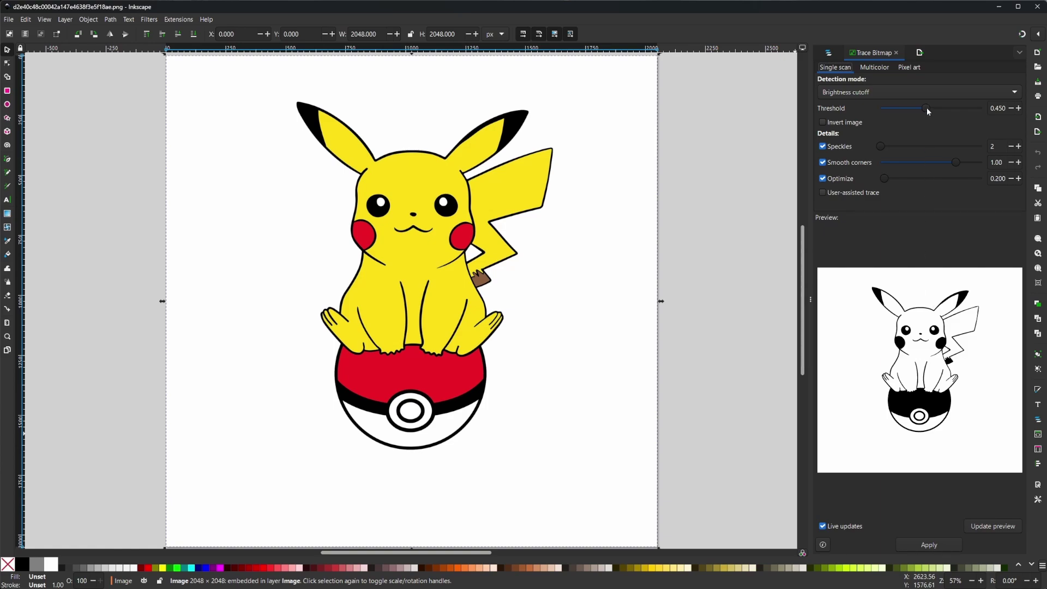
mouse_move(925, 110)
left_mouse_down()
mouse_move(968, 116)
mouse_move(872, 123)
mouse_move(937, 126)
mouse_move(910, 123)
mouse_move(918, 126)
left_mouse_up()
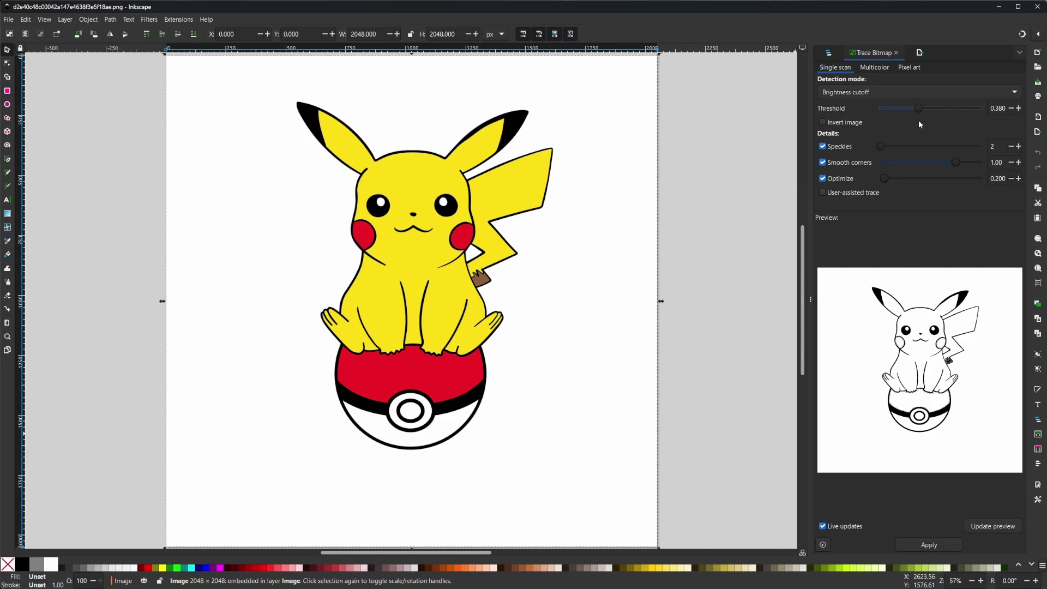
left_click_drag(916, 108, 911, 110)
left_click_drag(913, 109, 894, 110)
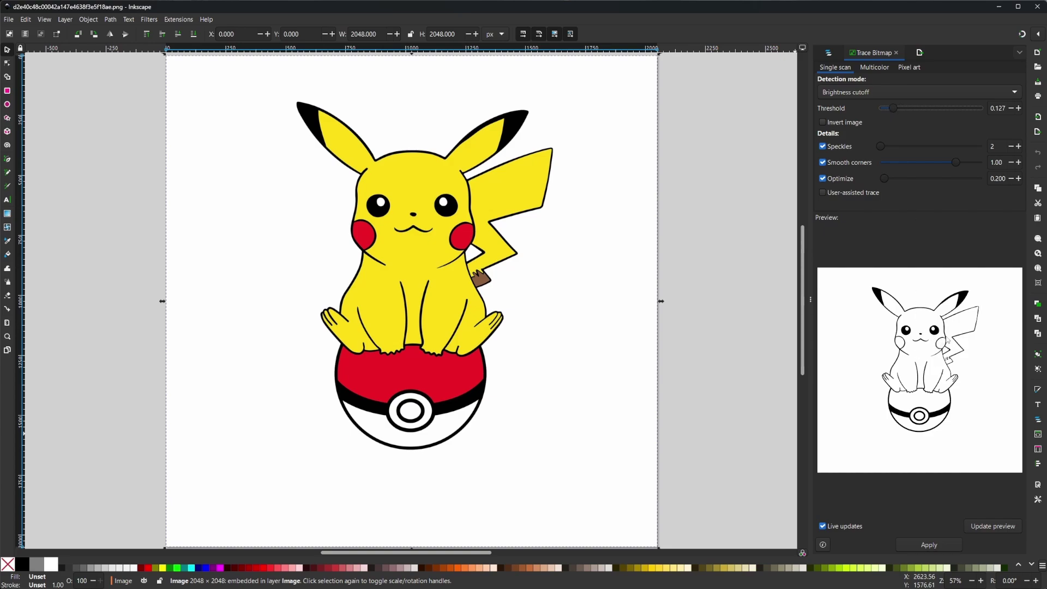
mouse_move(892, 109)
left_mouse_down()
mouse_move(927, 111)
mouse_move(918, 111)
left_mouse_up()
left_click_drag(915, 107, 914, 106)
left_click(937, 545)
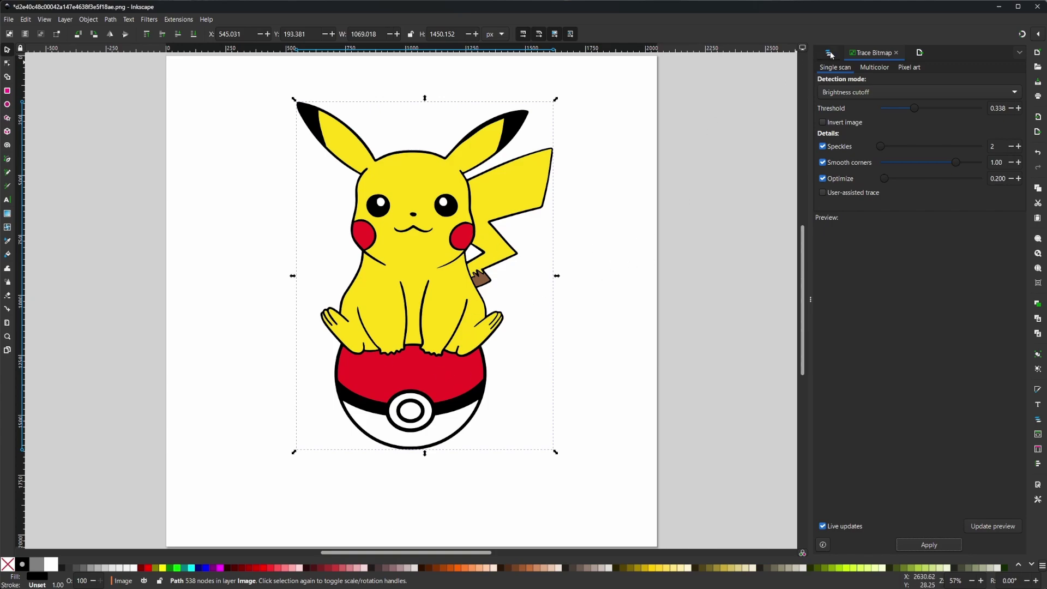
Show the document's layers and objects and hide the original bitmap image1 beneath the traced path.
left_click(65, 19)
left_click(67, 21)
left_click(65, 21)
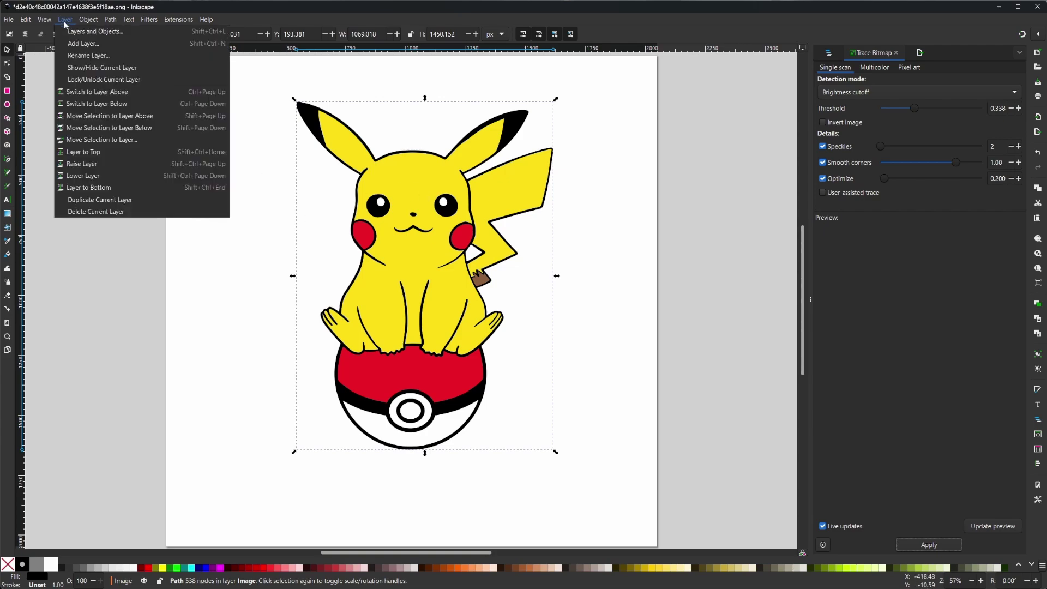
left_click(89, 33)
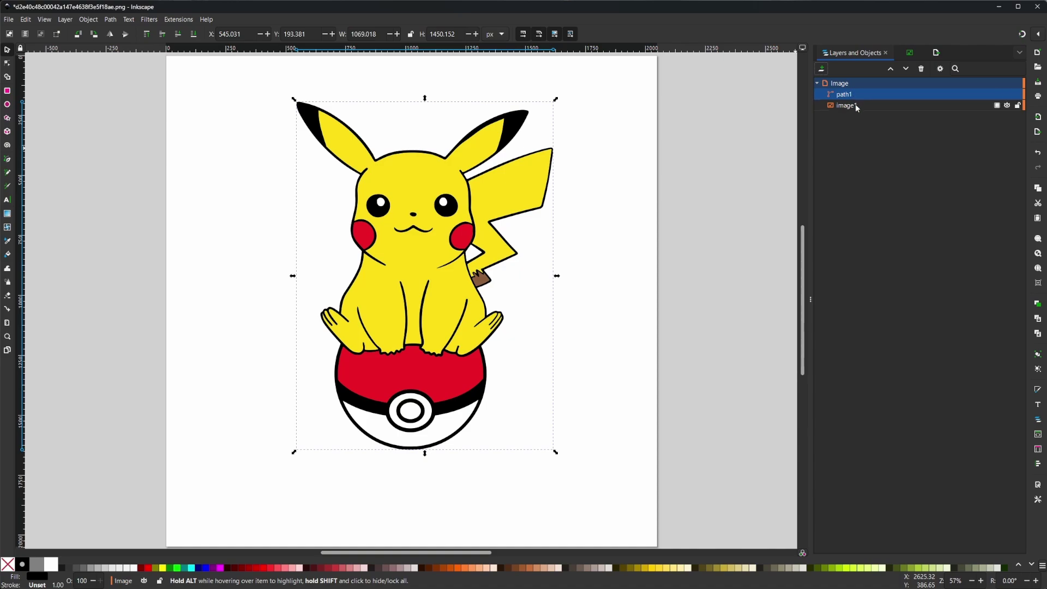
left_click(947, 106)
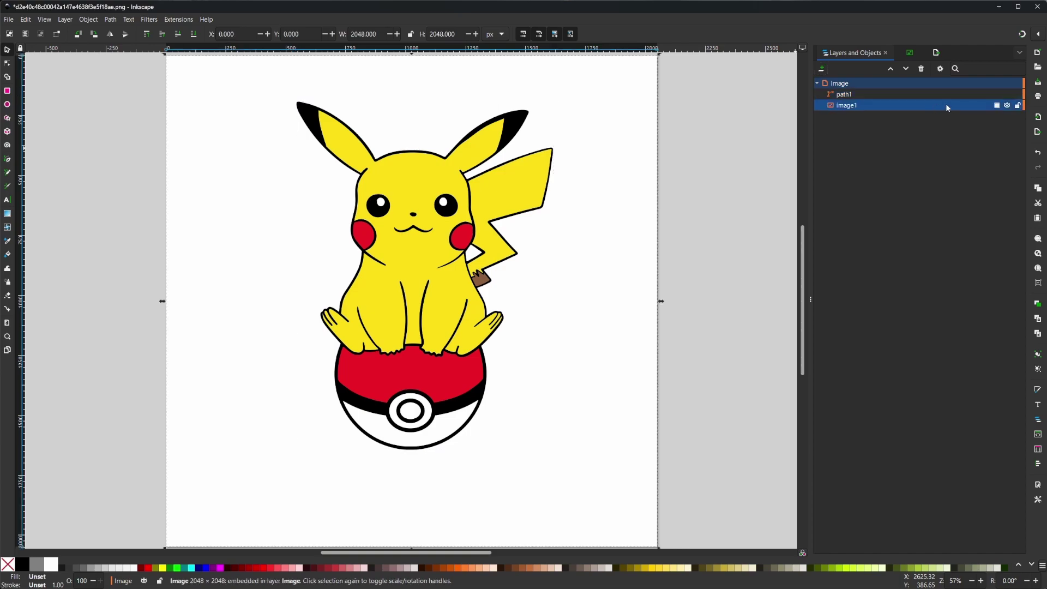
left_click(1007, 107)
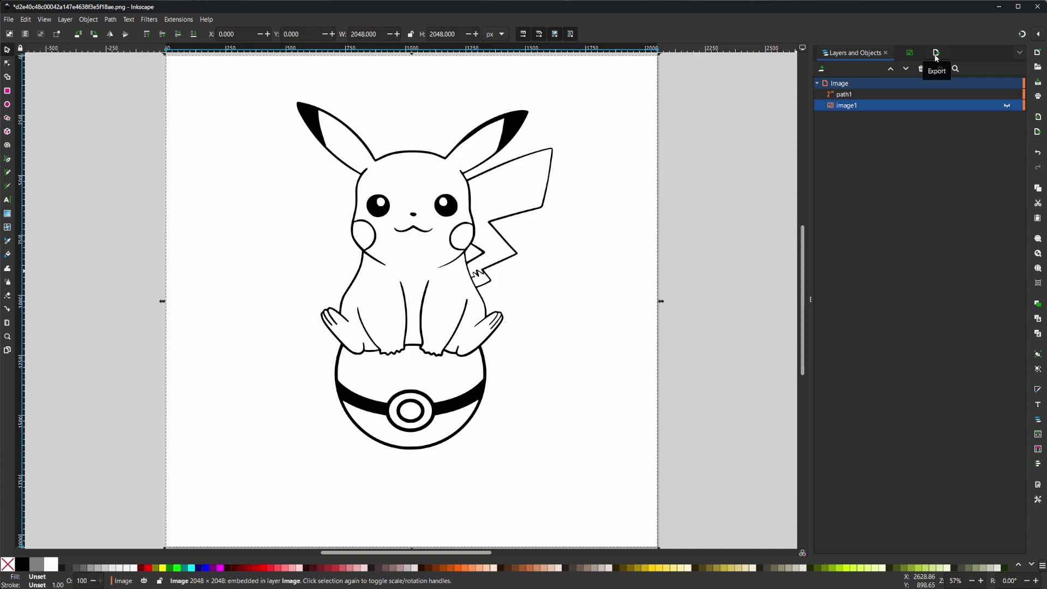
Export the traced drawing to the project folder as an Inkscape SVG named pikachu.
left_click(8, 20)
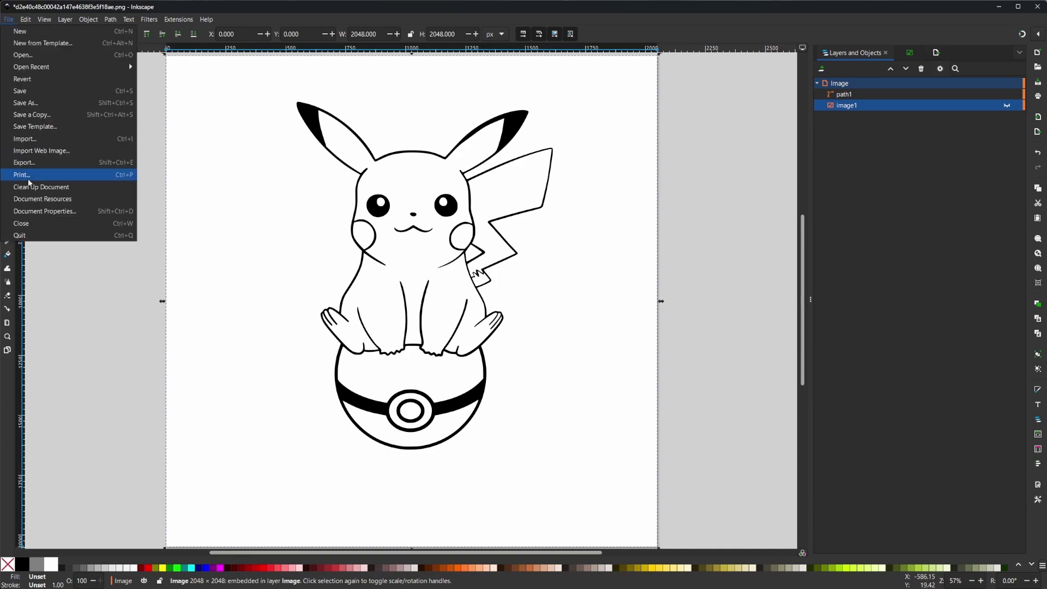
left_click(24, 163)
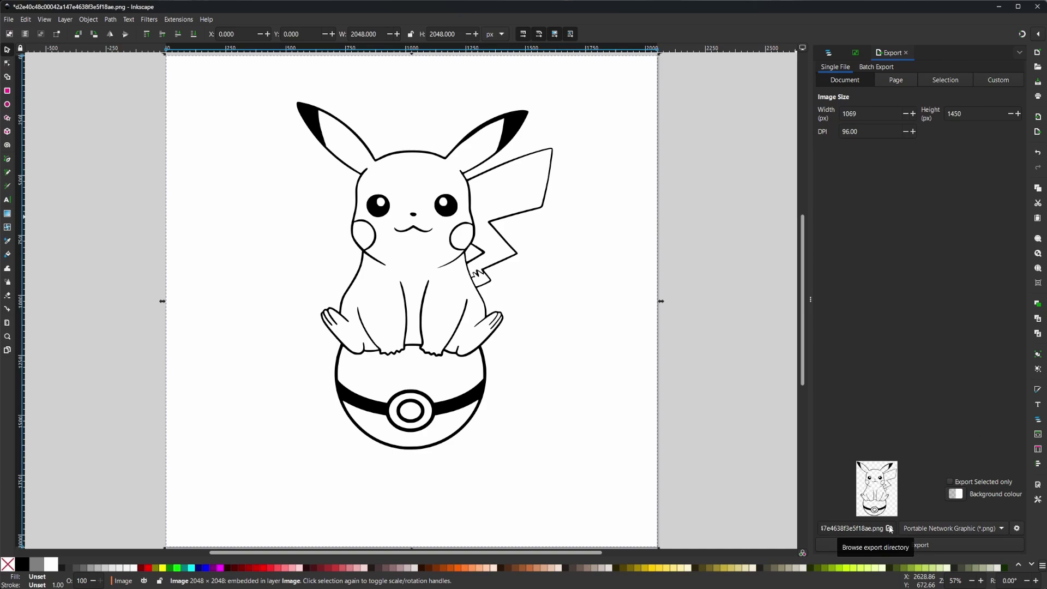
left_click(889, 529)
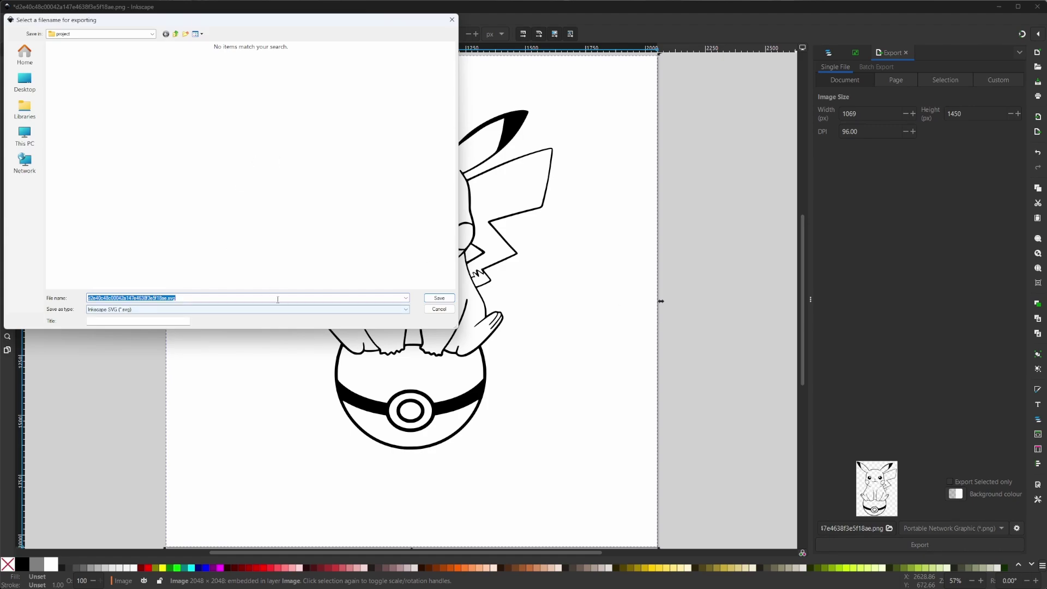
type("pikachu")
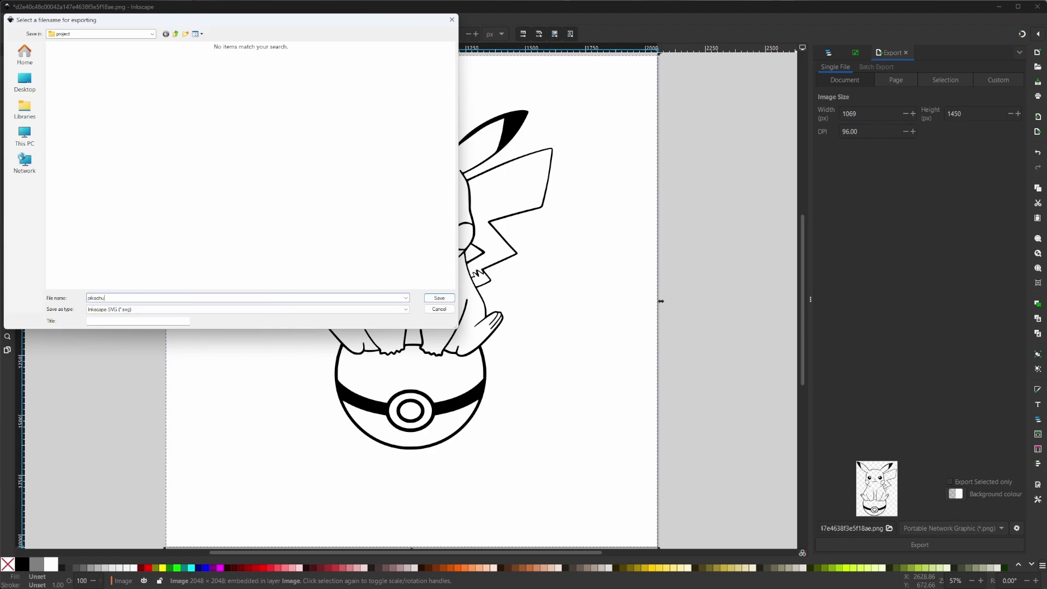
key("Return")
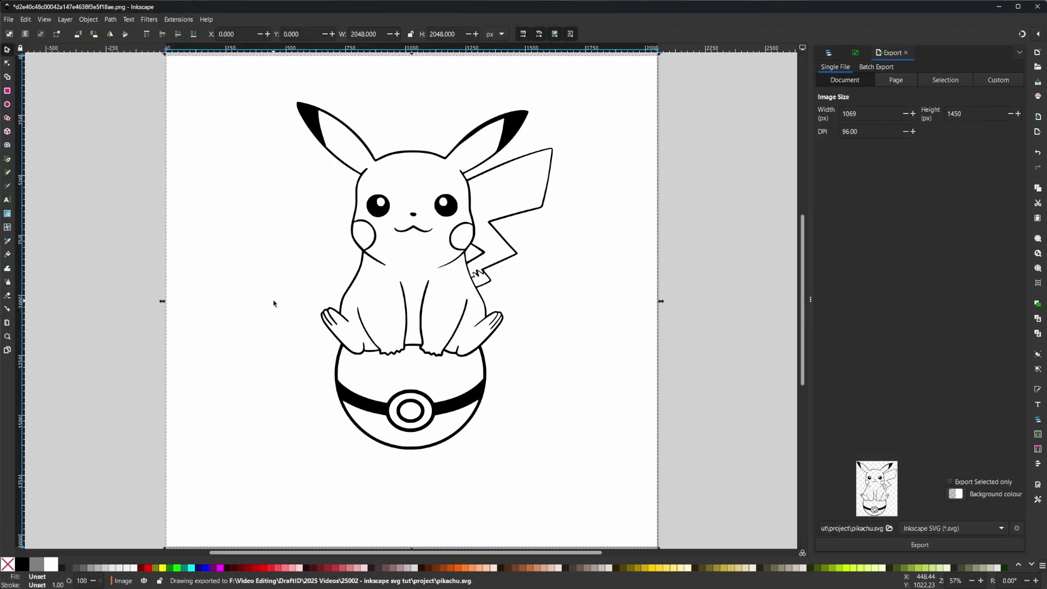
Export the drawing again in Inkscape SVG format, replacing the existing pikachu.svg.
left_click(960, 529)
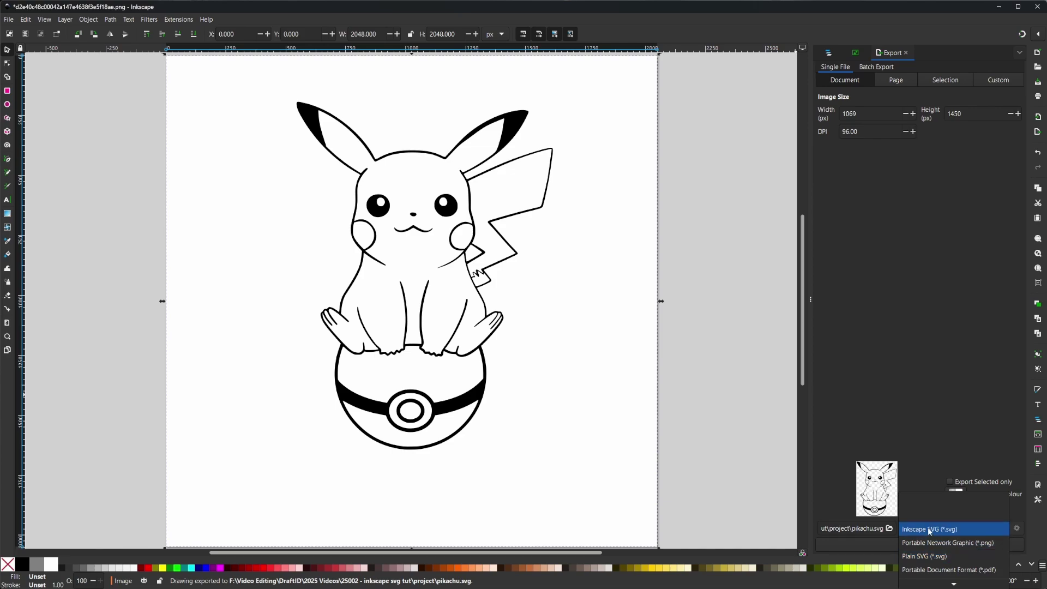
left_click(933, 529)
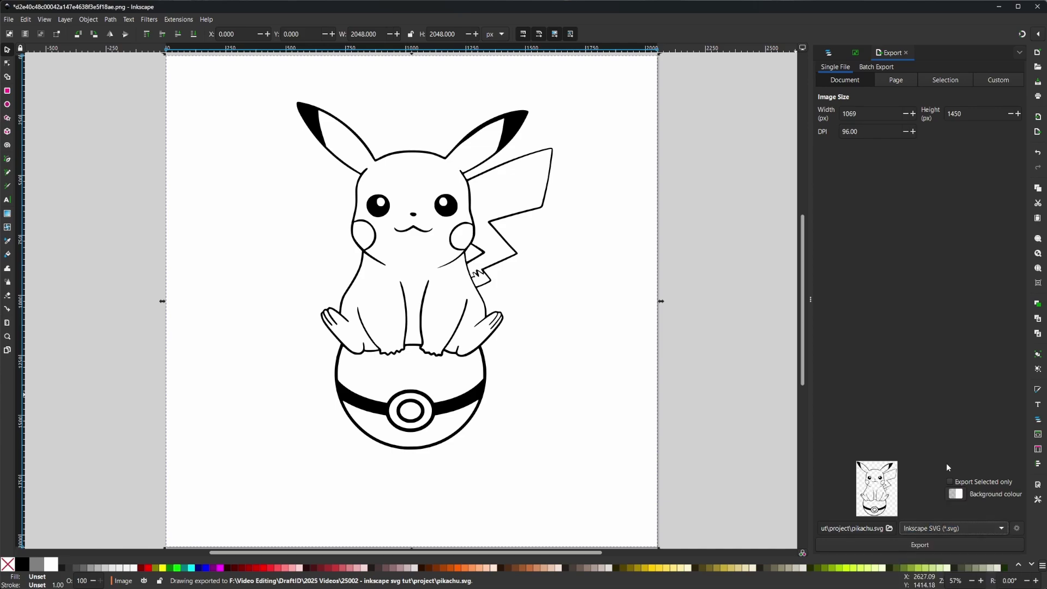
left_click(920, 545)
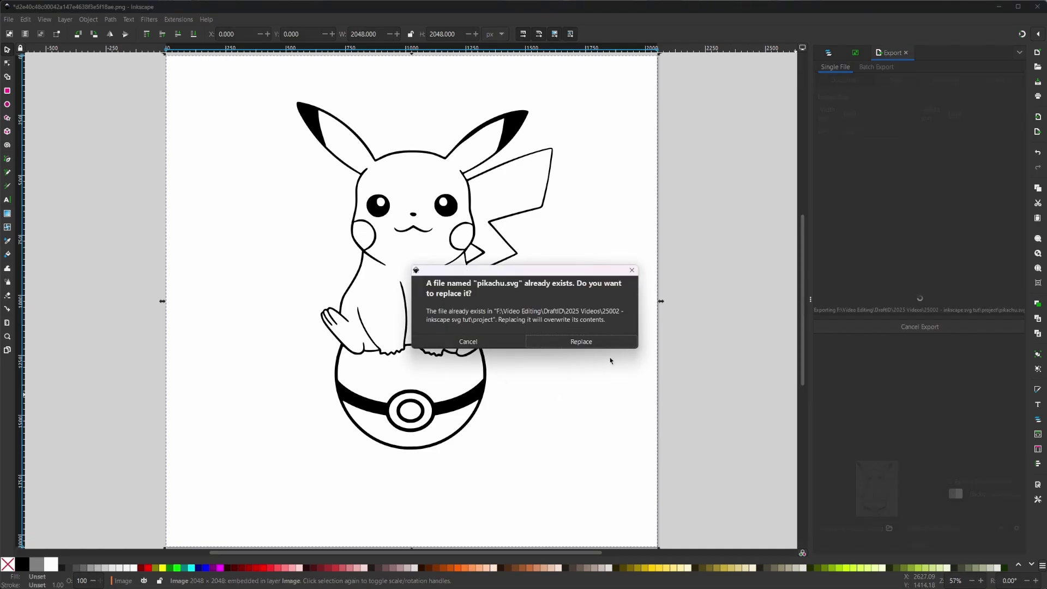
left_click(586, 343)
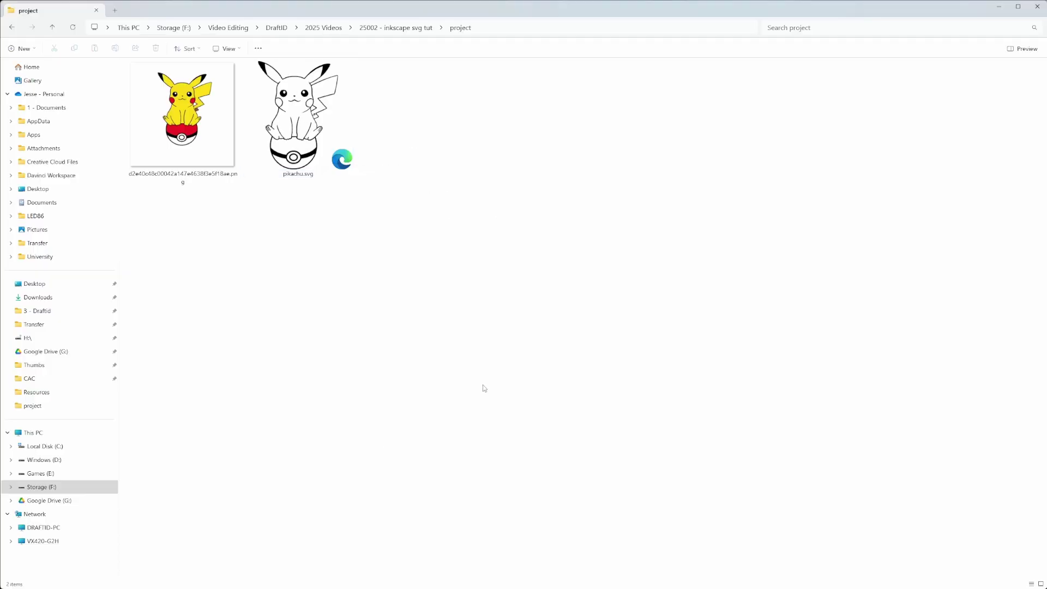
Compare the original PNG with pikachu.svg in the project folder and view the coloured Pikachu model in Autodesk Fusion.
double_click(185, 112)
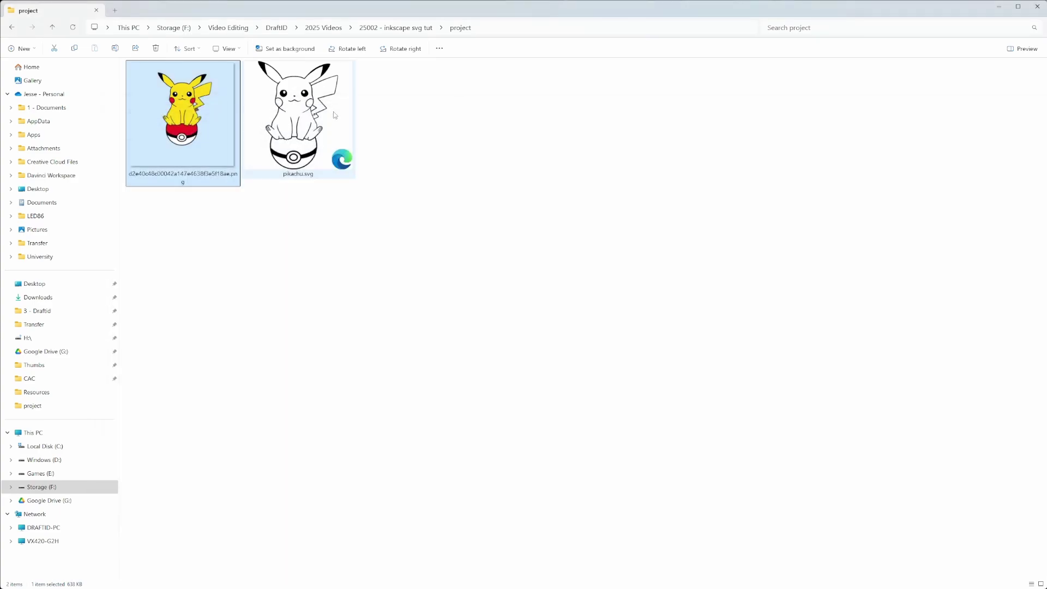
double_click(302, 112)
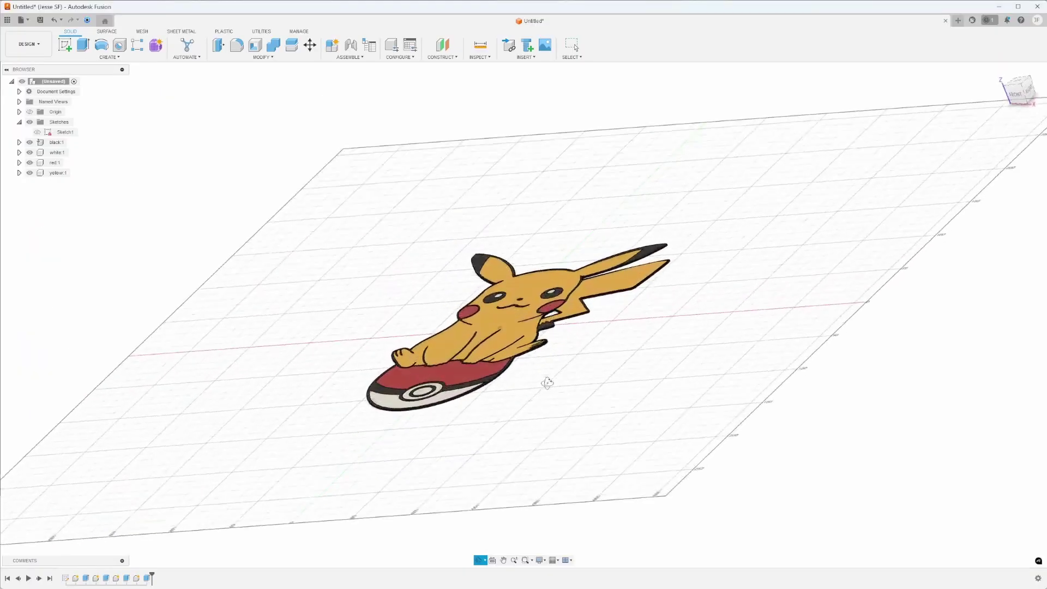
left_click_drag(545, 381, 588, 387)
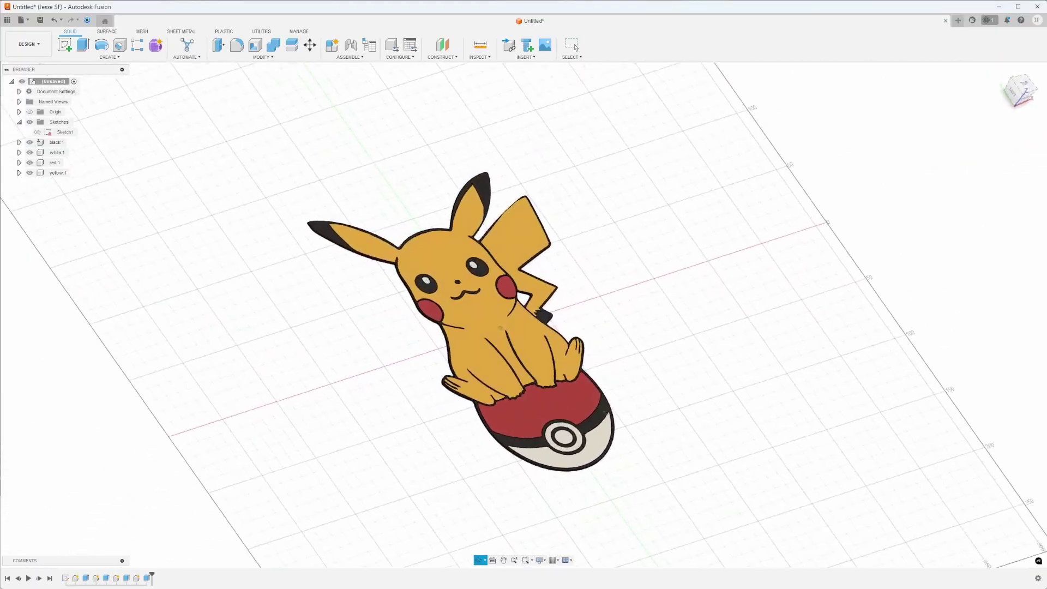